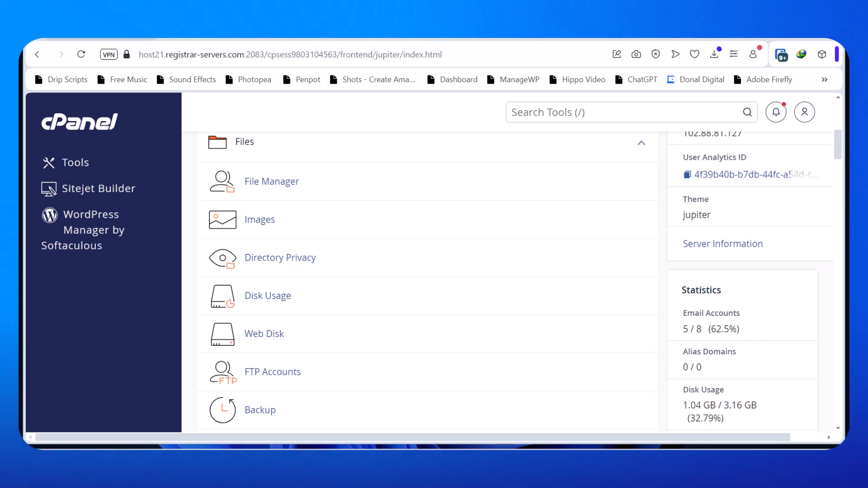
Open the Email Accounts manager from cPanel's Email section and focus its account search
scroll(582, 295, up, 1)
scroll(582, 310, up, 6)
scroll(587, 323, down, 6)
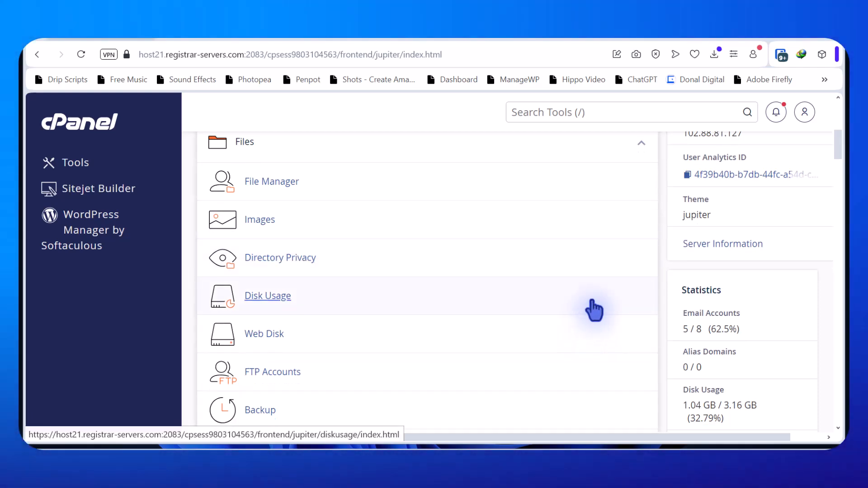
scroll(570, 290, up, 4)
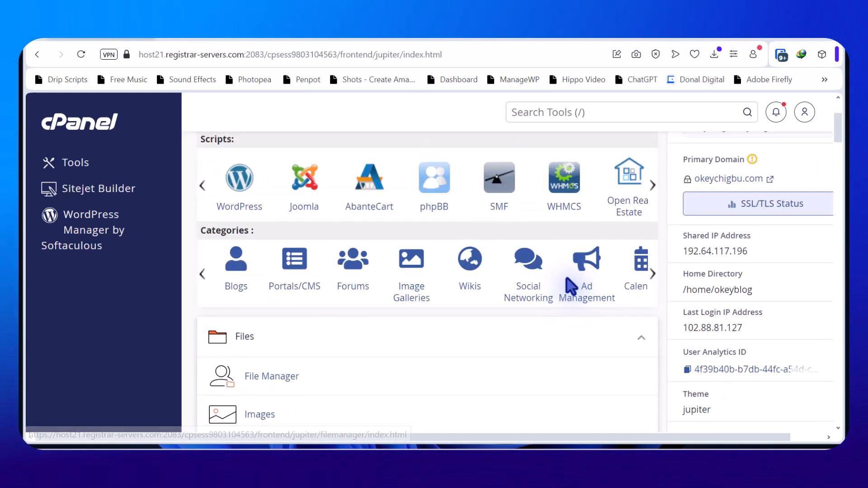
scroll(491, 318, down, 15)
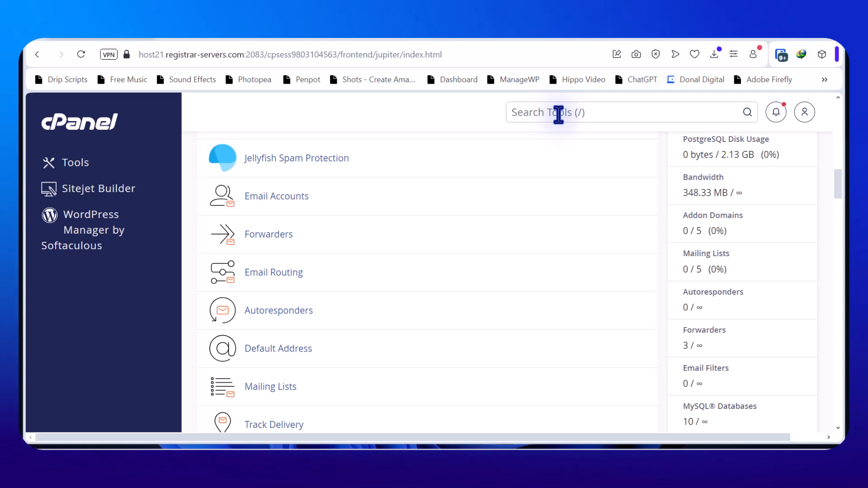
click(284, 203)
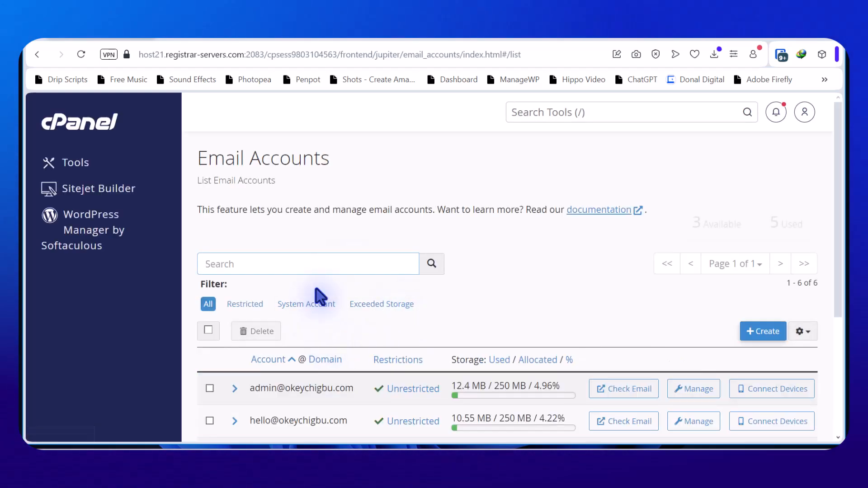
click(319, 258)
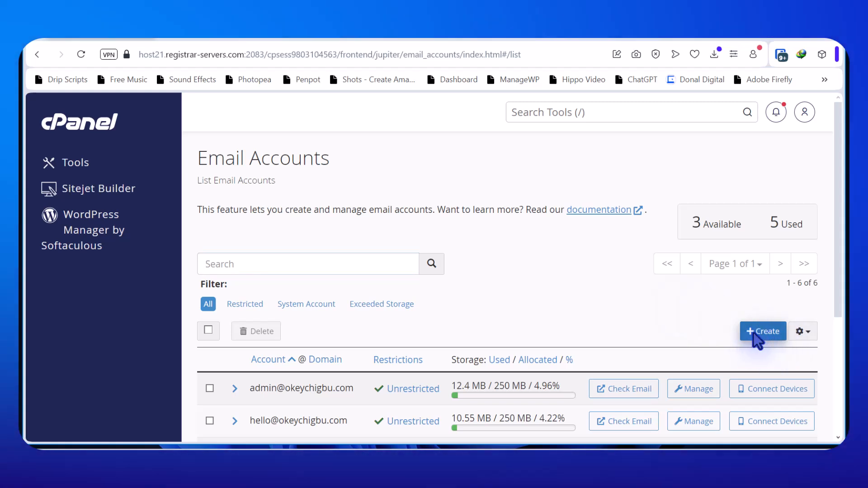
Start a new email account on the main domain and focus the empty Username field
click(753, 335)
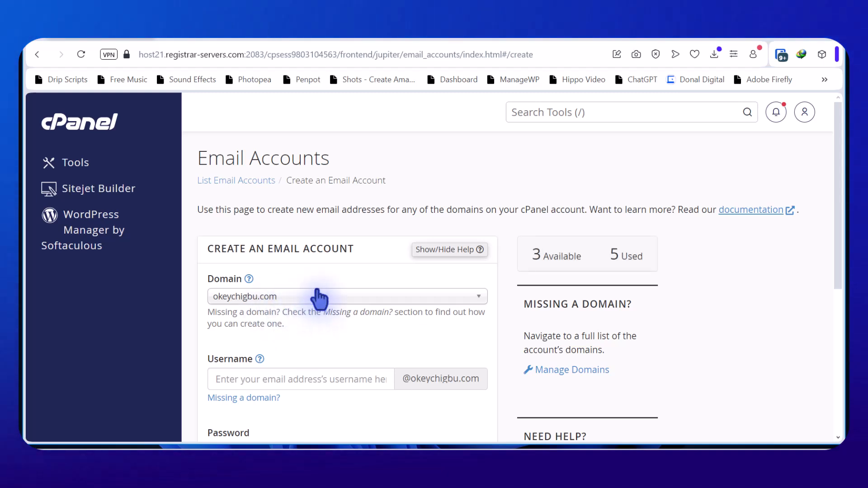
click(334, 299)
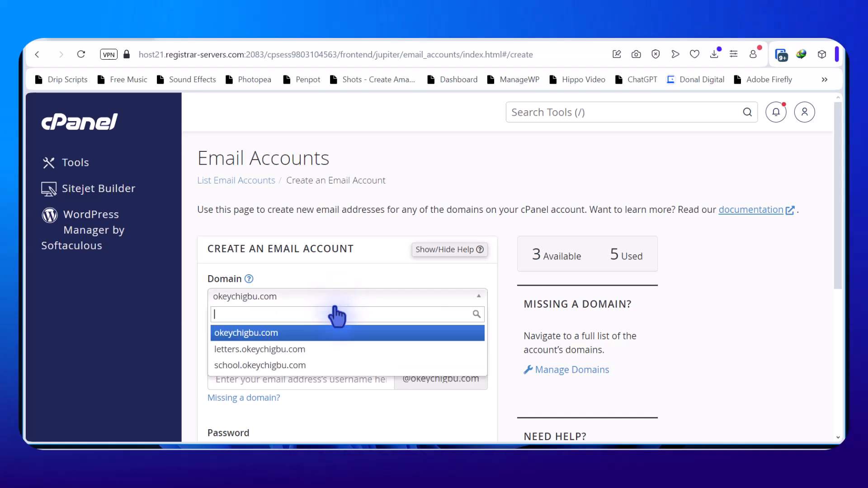
click(194, 262)
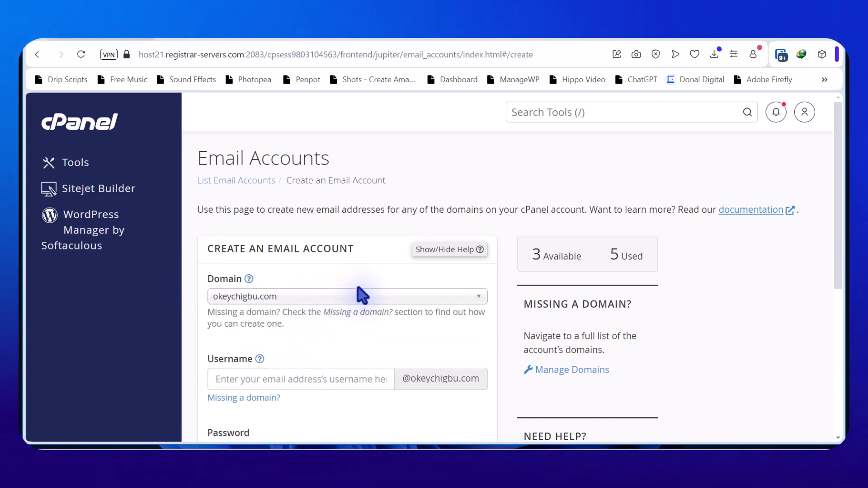
scroll(342, 332, down, 3)
click(353, 249)
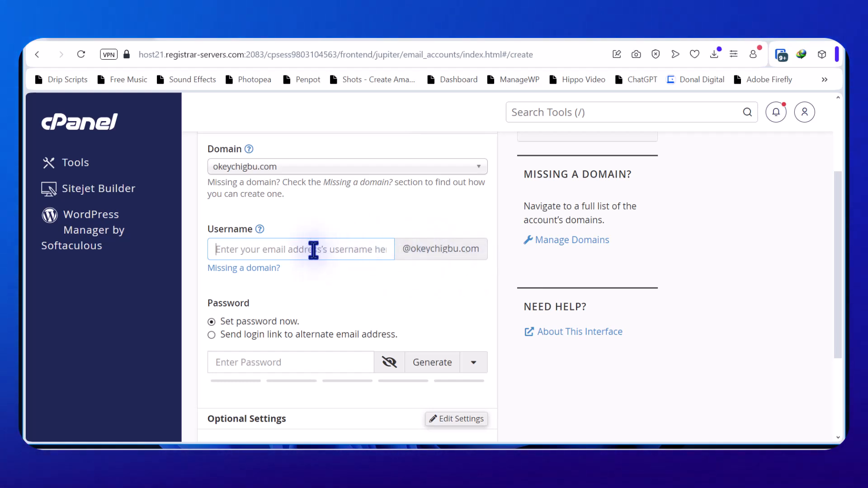
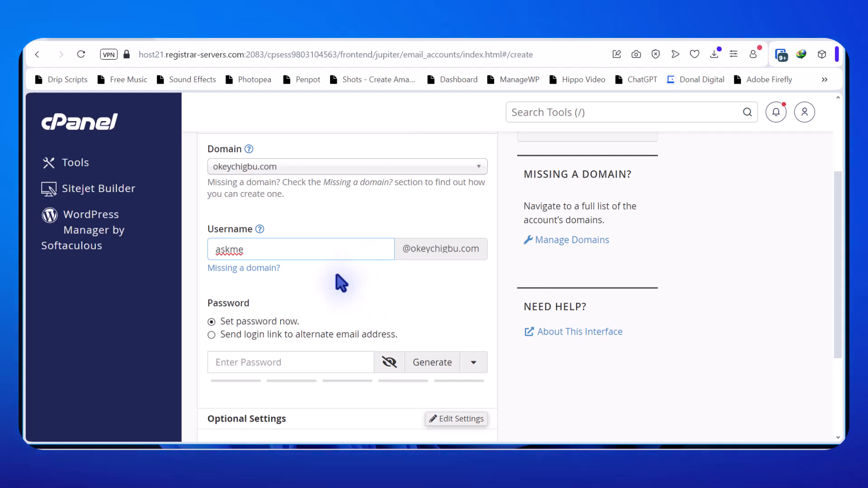
Enter the username askme and a strong password for the new mailbox
scroll(388, 289, down, 1)
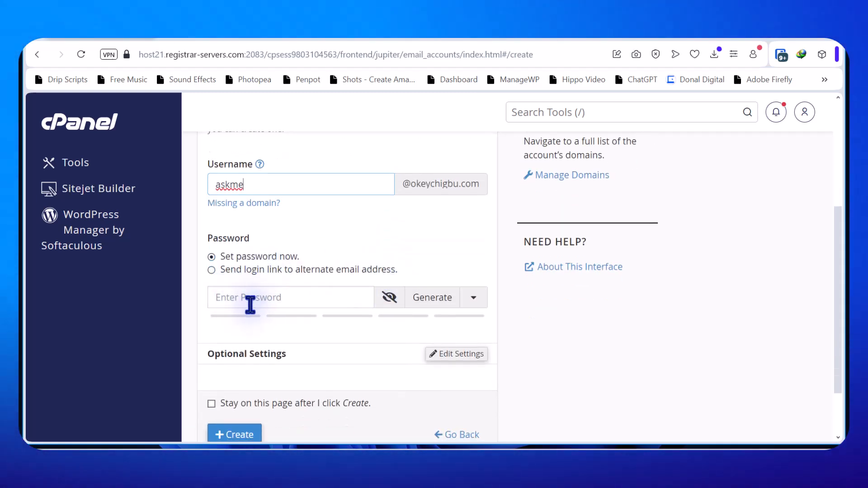
click(288, 299)
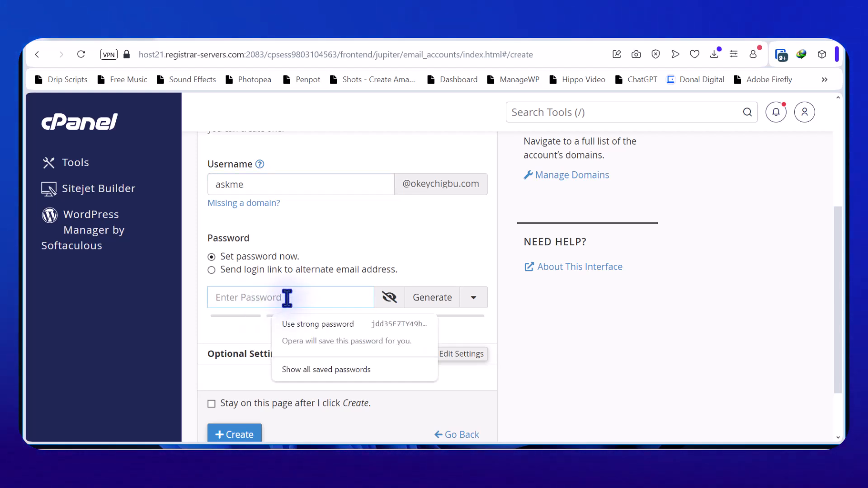
text(••••••)
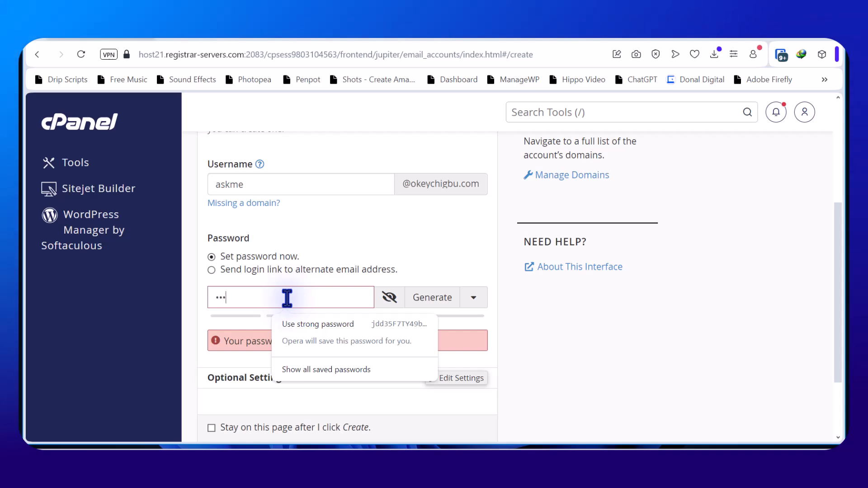
text(•••••••)
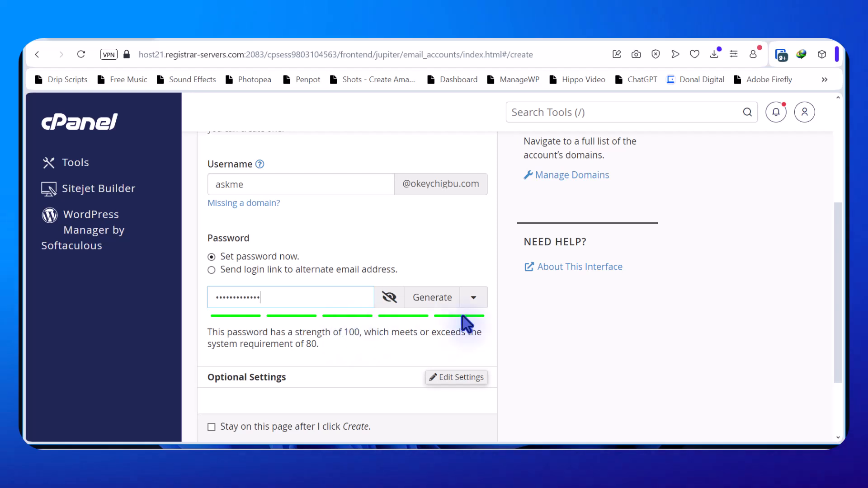
Expand Optional Settings and review the 250 MB storage, plus-addressing folders and welcome email
scroll(407, 317, down, 3)
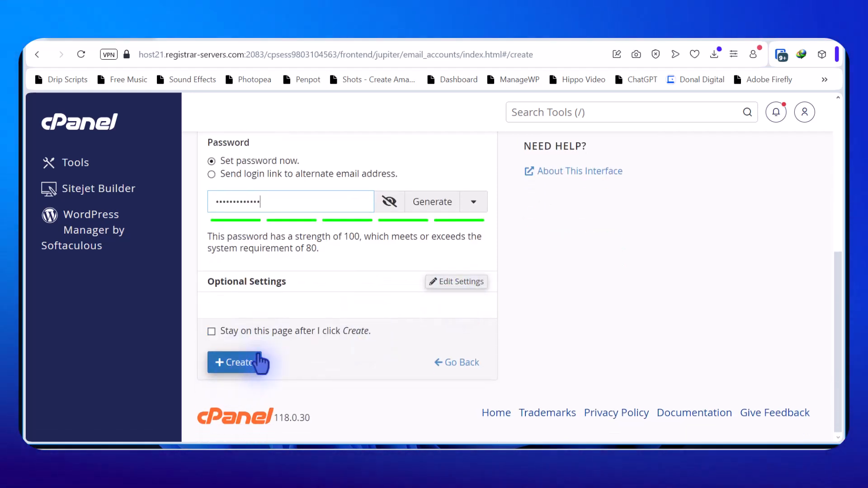
click(448, 281)
scroll(371, 281, down, 3)
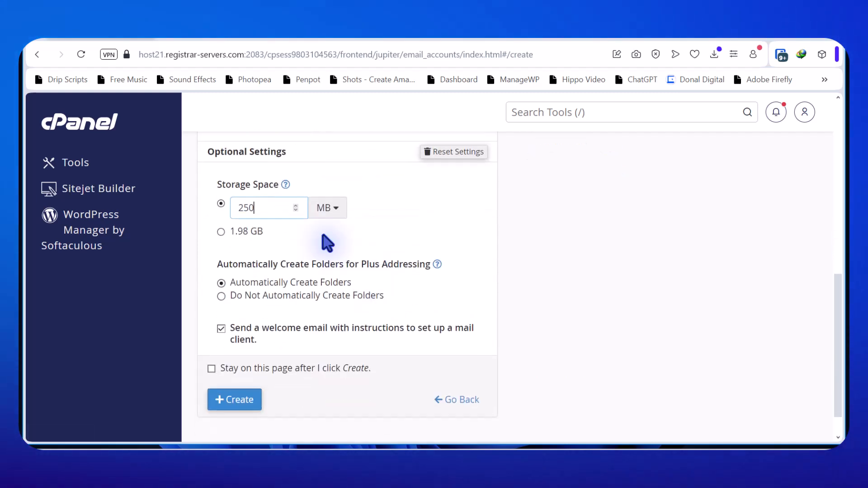
click(241, 209)
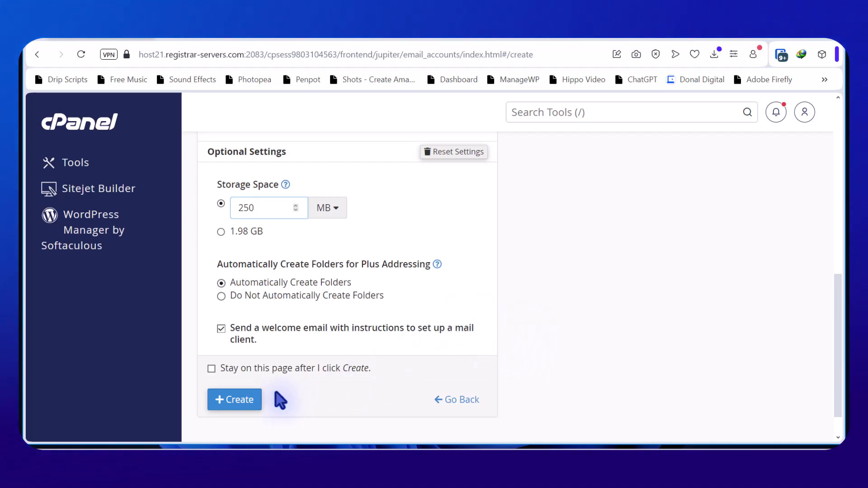
scroll(330, 333, up, 2)
scroll(330, 333, down, 2)
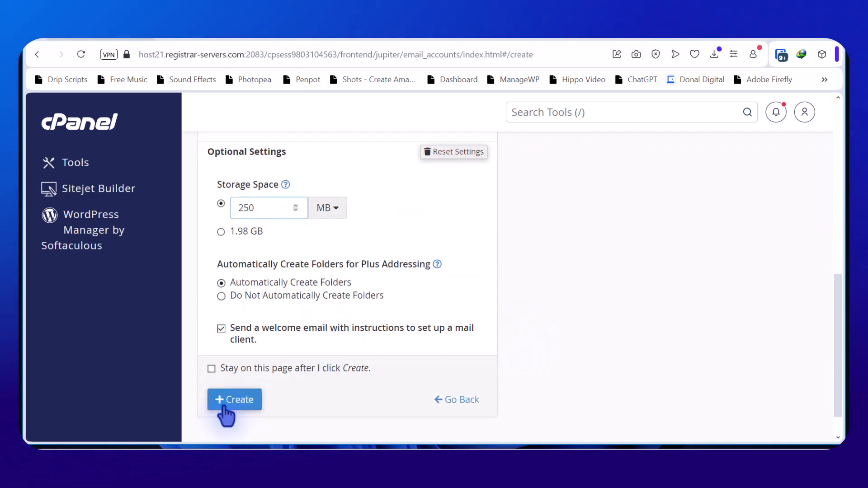
Create the askme mailbox, dismiss the save-password prompt, and review the seven-account list
click(243, 405)
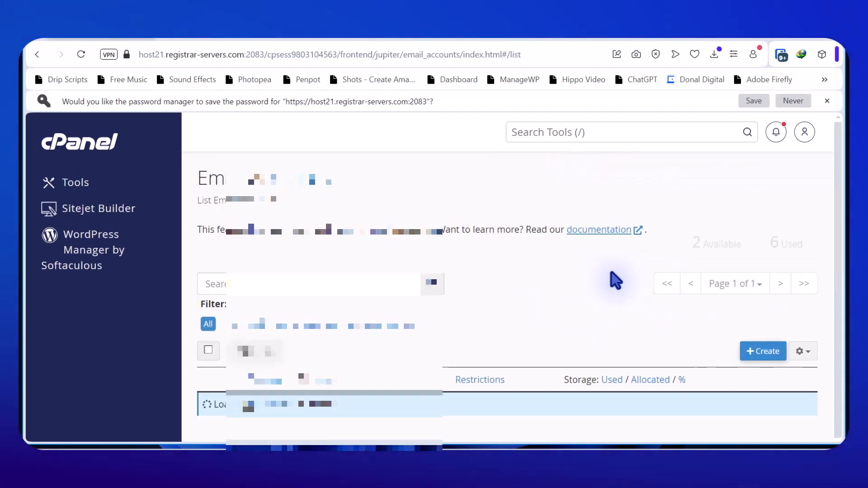
scroll(618, 275, up, 2)
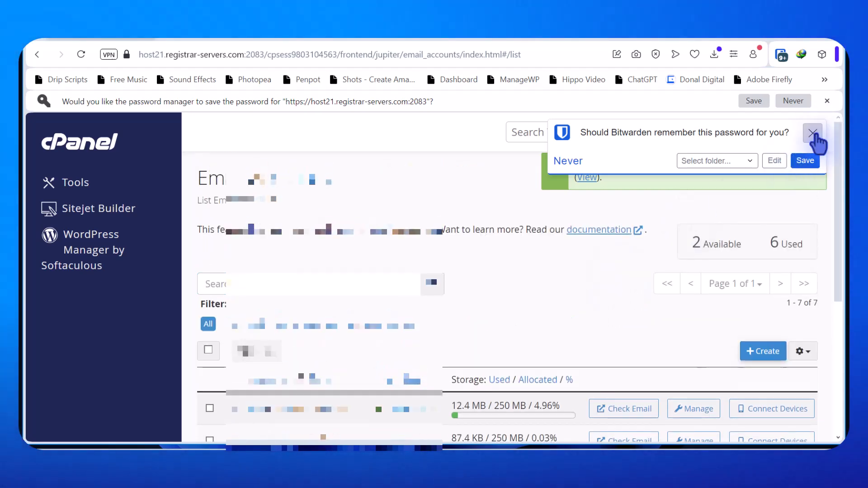
click(813, 133)
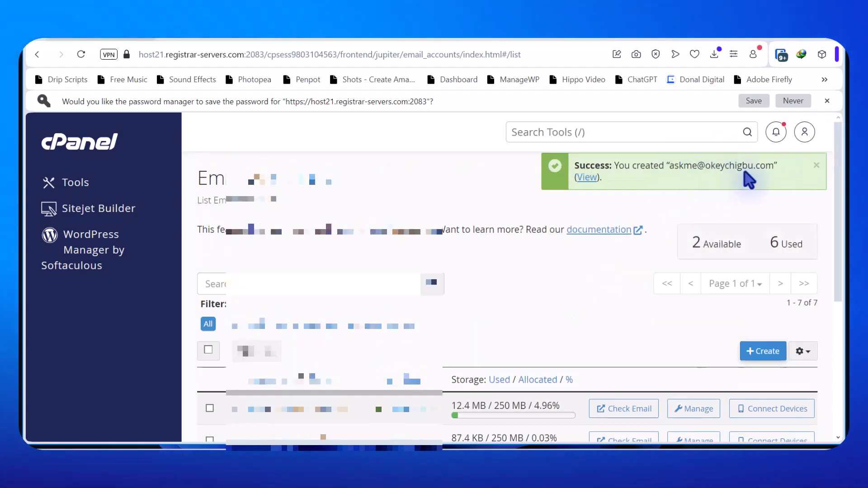
scroll(509, 258, down, 5)
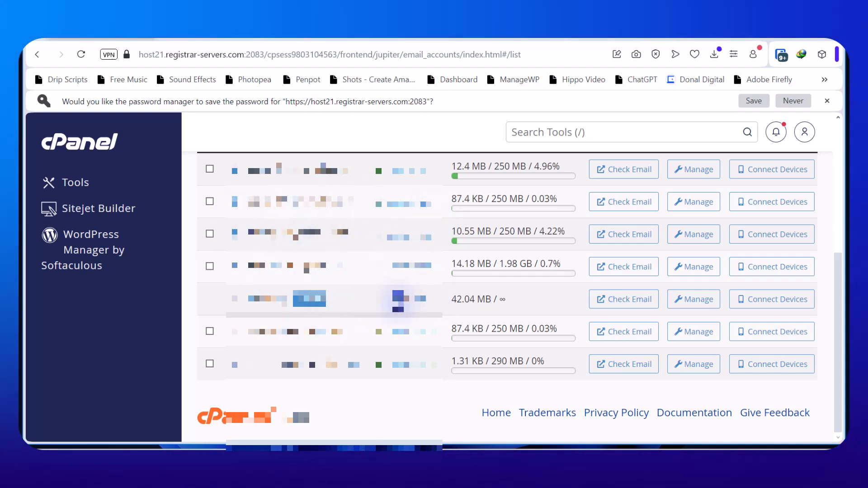
scroll(394, 290, up, 3)
scroll(355, 285, down, 3)
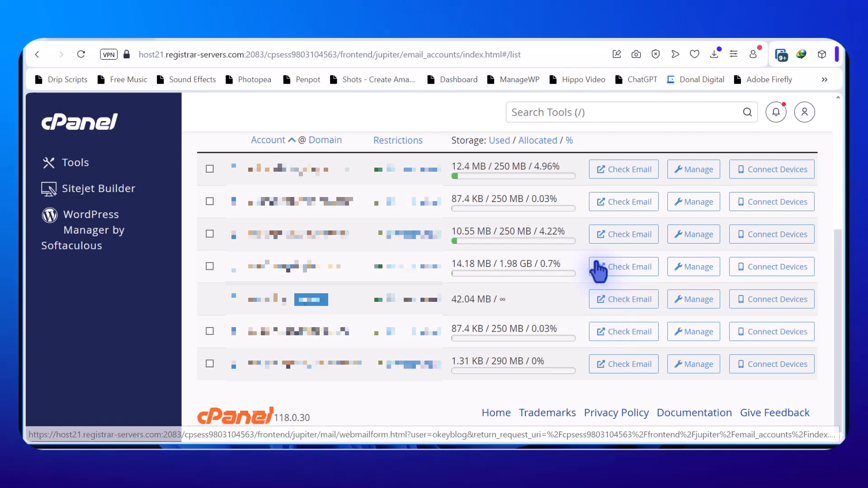
Open webmail for the sales mailbox from the second row of the account list
scroll(603, 236, up, 3)
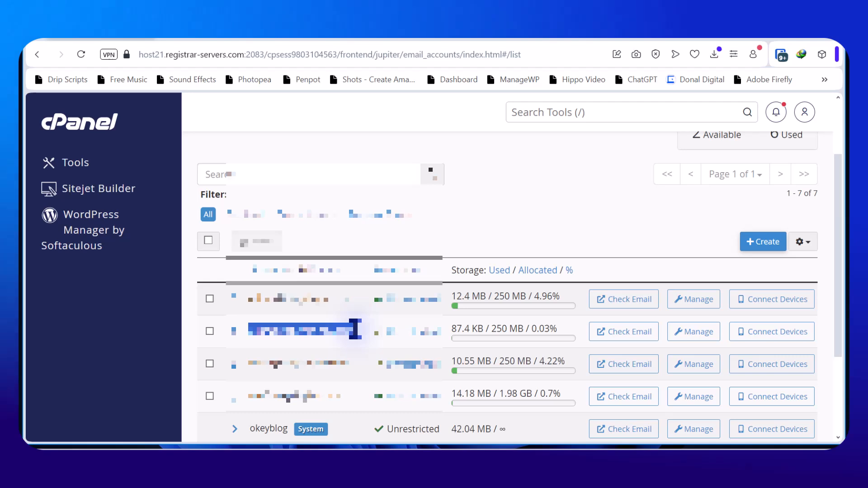
click(549, 206)
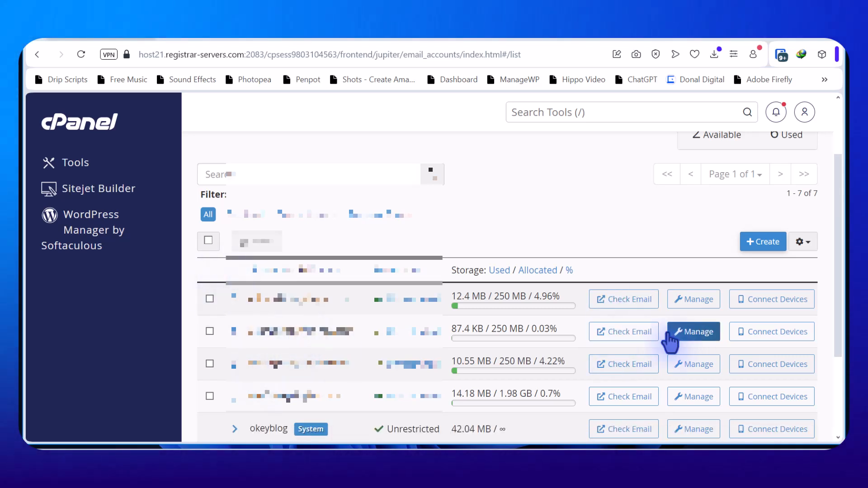
click(638, 337)
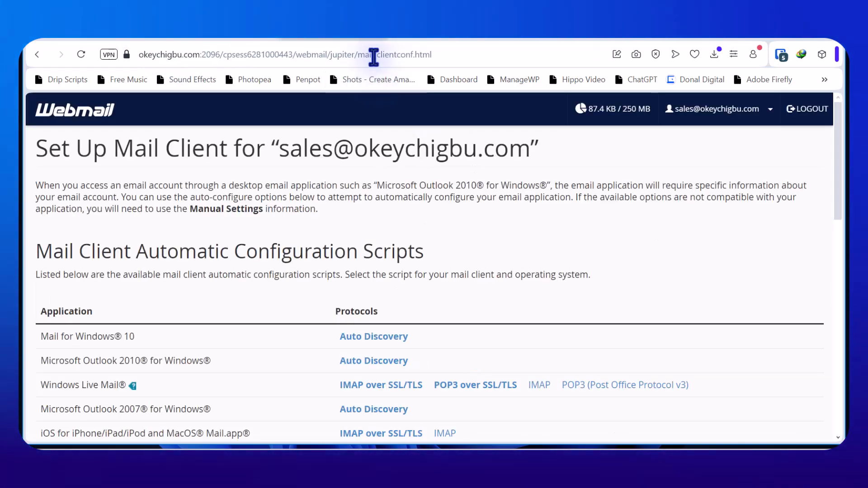
Load the domain's /webmail login address in the browser
click(375, 54)
text(o)
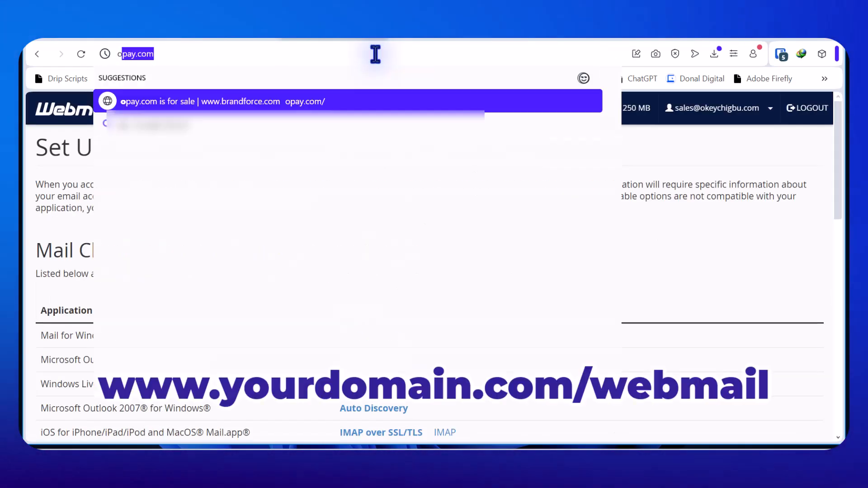
text(keych)
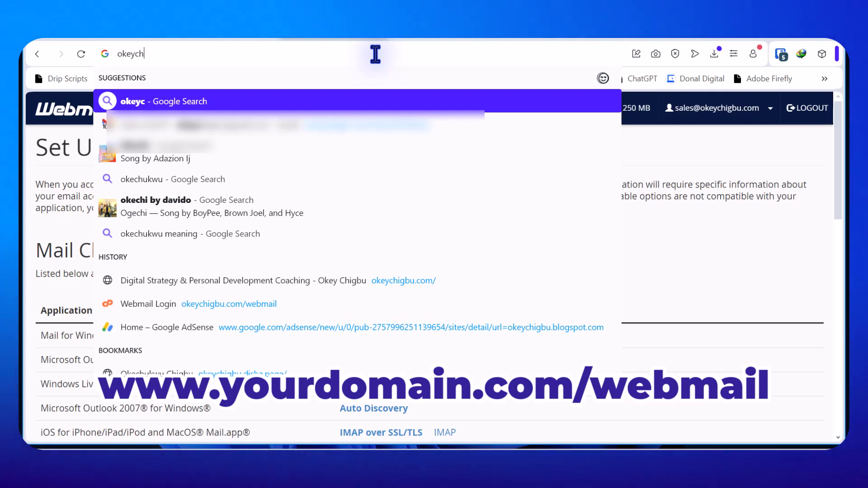
text(igbu.com)
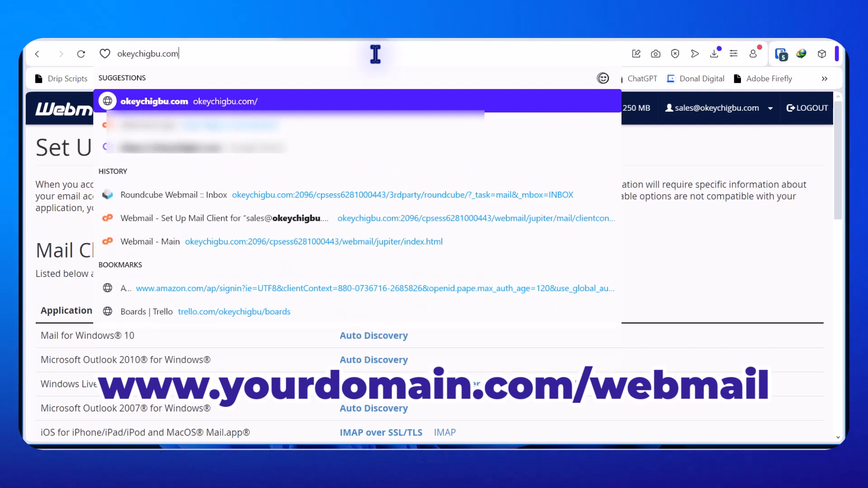
text(/we)
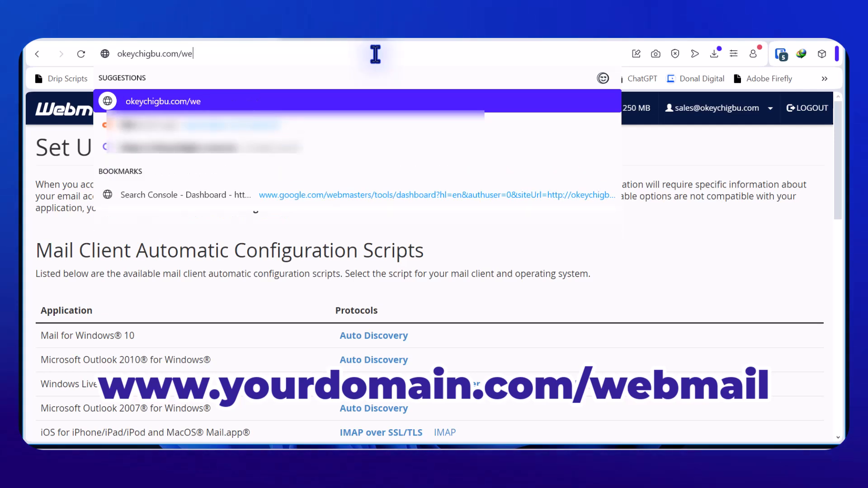
text(bmail)
key(Return)
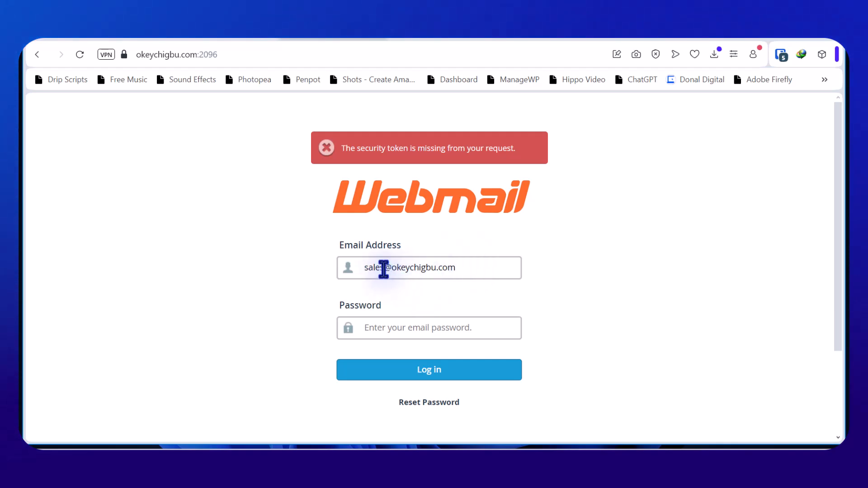
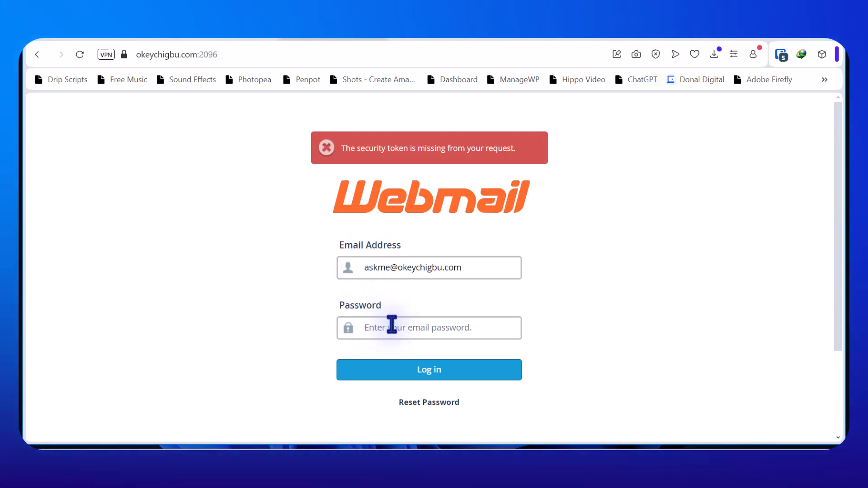
Sign in to Webmail with the new account's email address and password
text(•••••••)
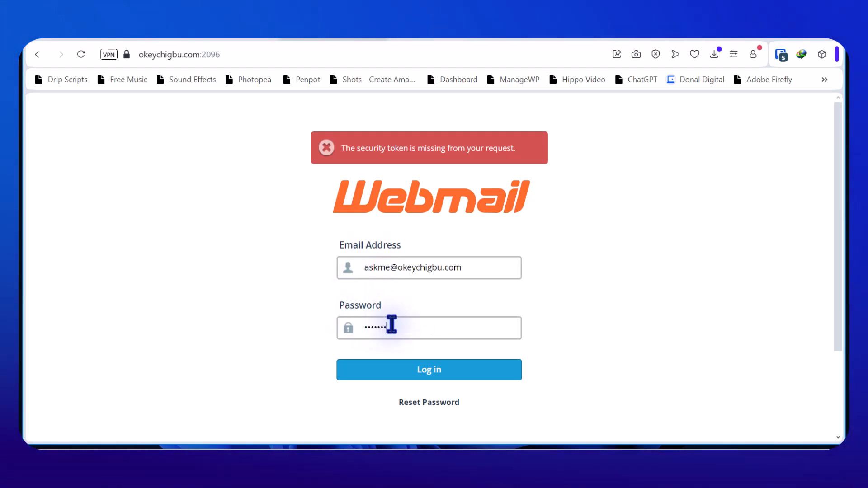
text(•••••)
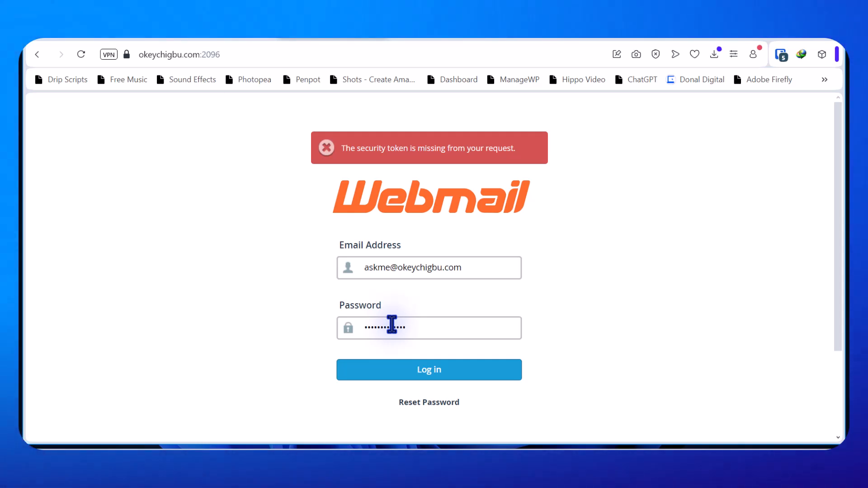
click(452, 373)
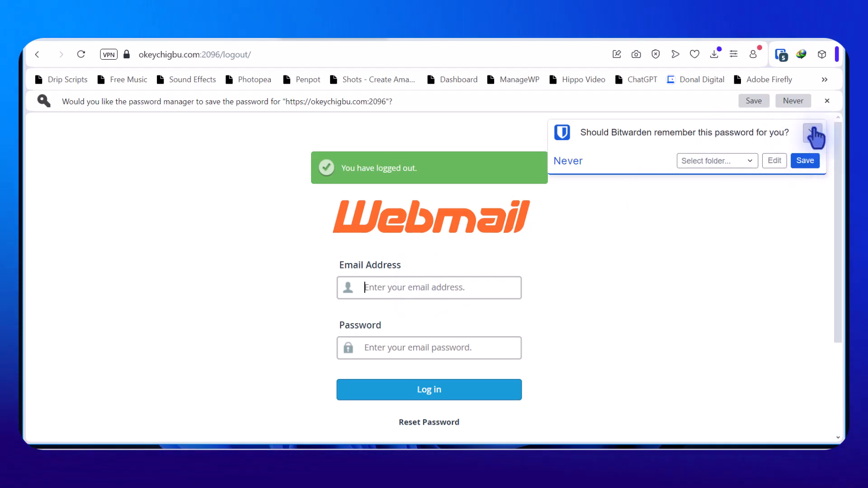
click(813, 132)
click(476, 285)
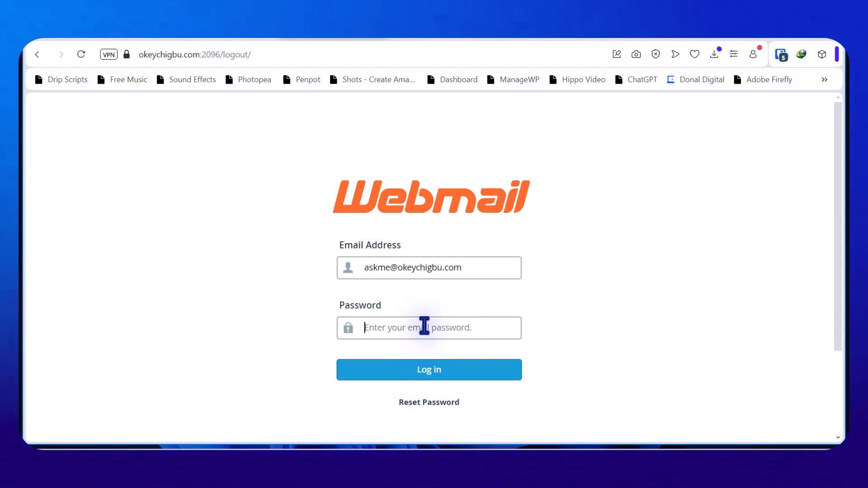
key(Return)
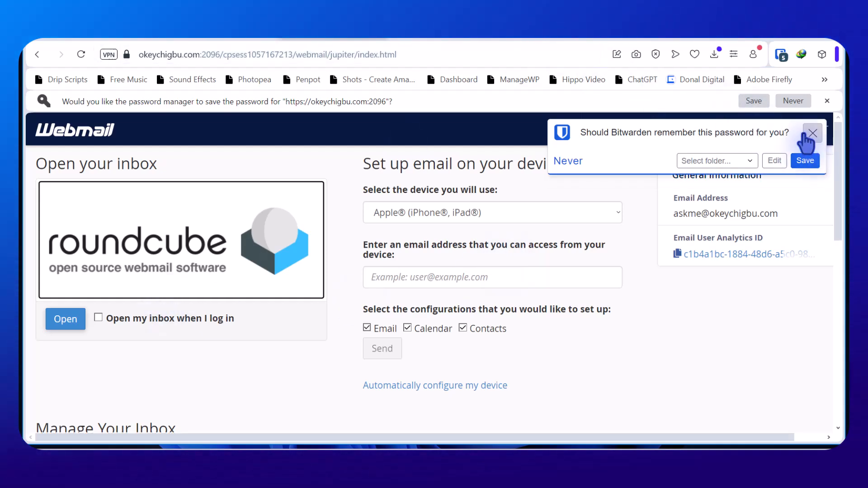
Dismiss the save-password prompt and open the mailbox inbox in Roundcube
click(813, 133)
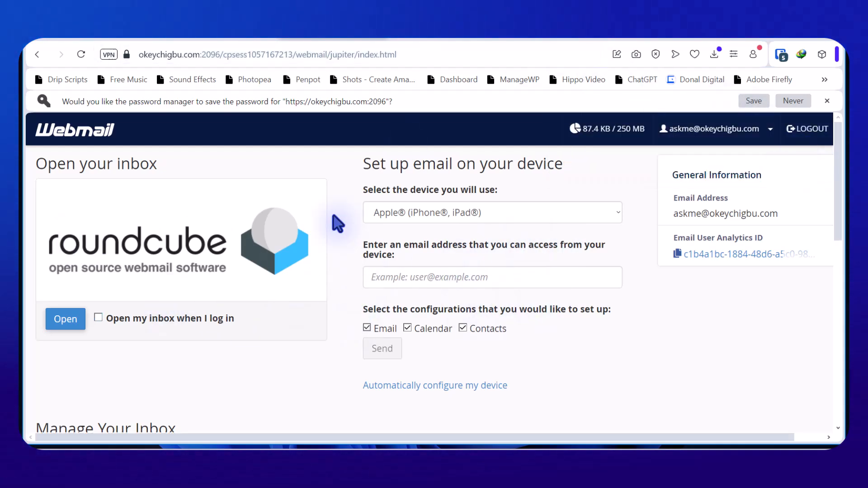
scroll(281, 294, down, 6)
scroll(283, 294, up, 3)
scroll(283, 295, up, 3)
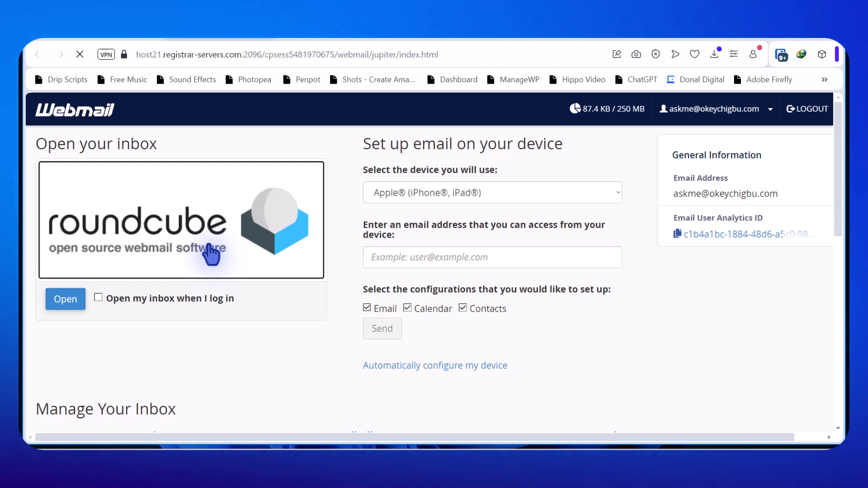
click(211, 255)
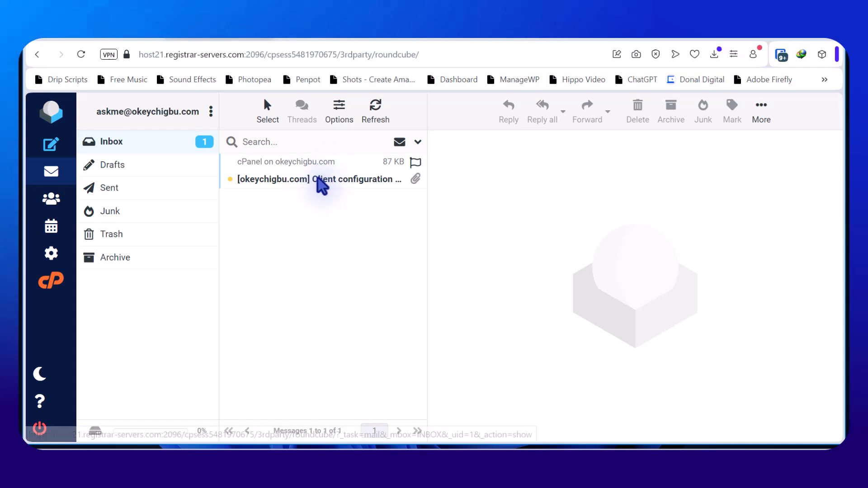
Read the Client configuration message, then return to the cPanel Email Accounts tab
click(307, 181)
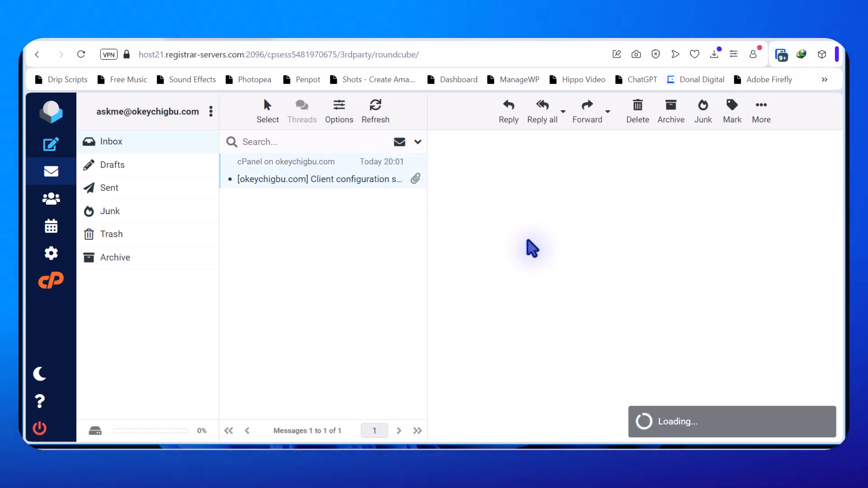
scroll(563, 264, down, 1)
scroll(565, 267, down, 3)
scroll(583, 248, down, 1)
scroll(613, 246, up, 1)
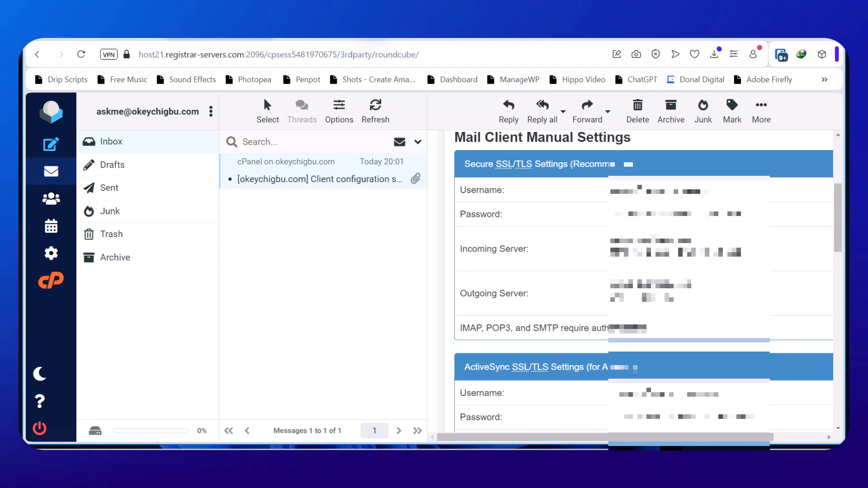
click(125, 37)
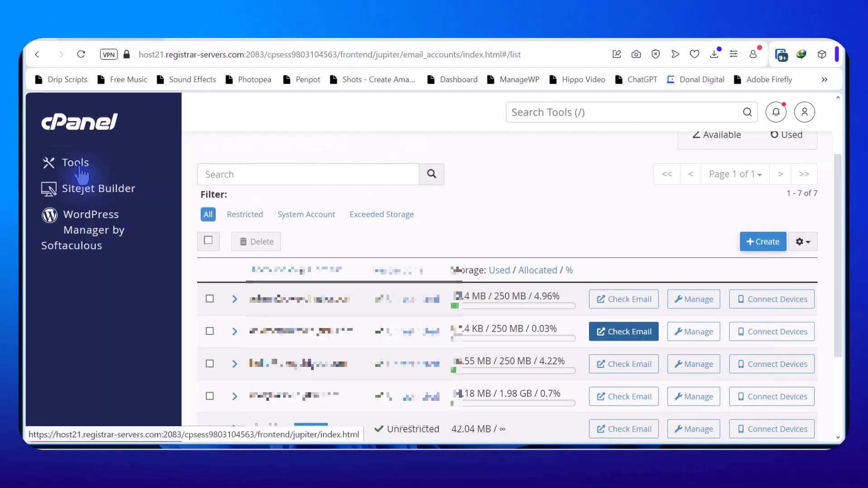
Review the Email section of the cPanel Tools page, then return to Roundcube's configuration message
click(80, 165)
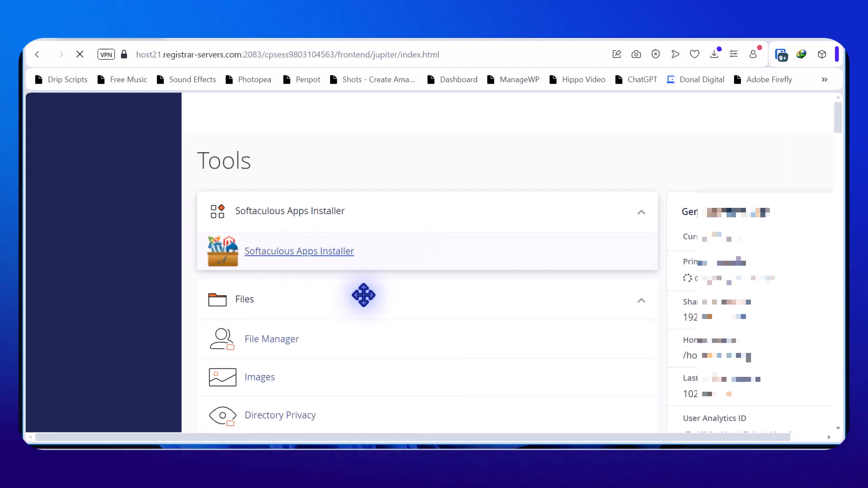
scroll(371, 296, down, 3)
scroll(323, 358, down, 12)
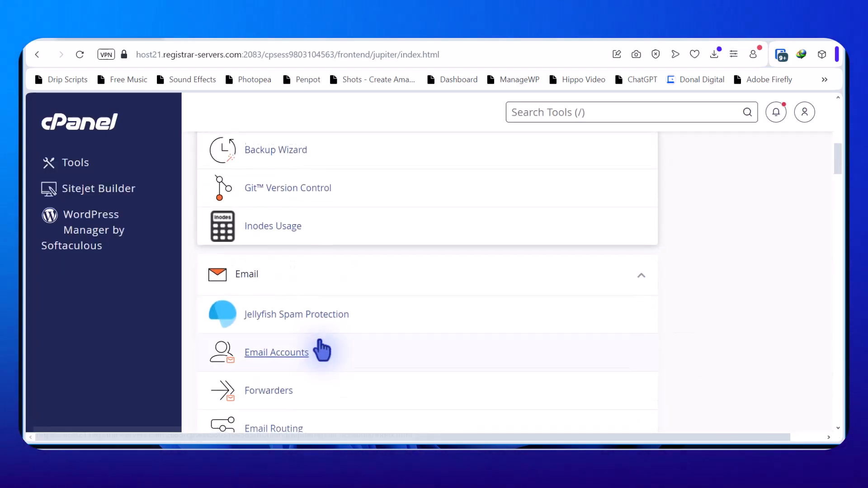
scroll(330, 279, up, 3)
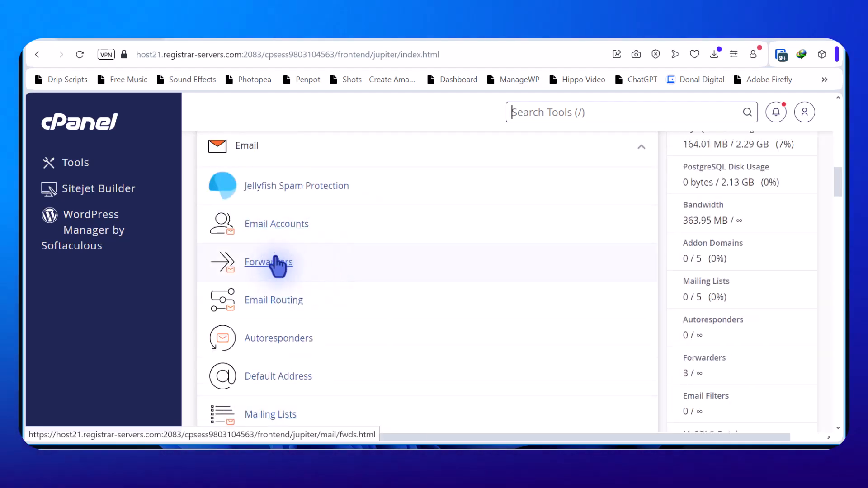
scroll(283, 277, up, 4)
scroll(288, 280, down, 3)
scroll(286, 284, down, 3)
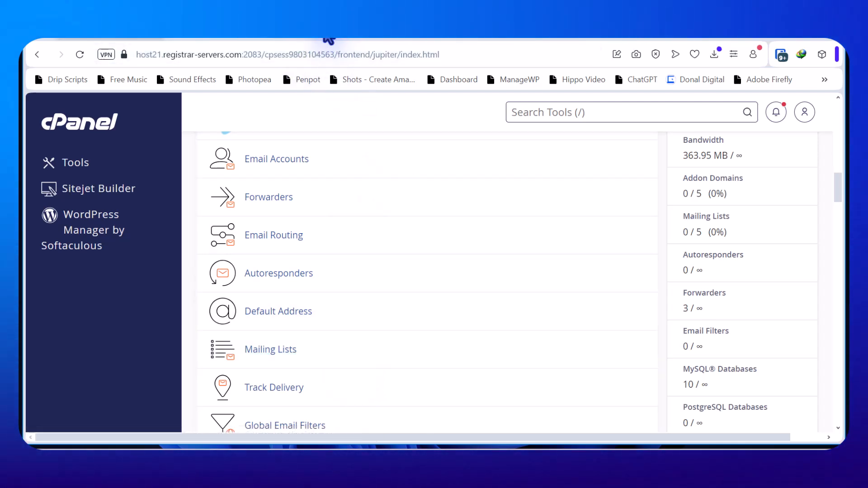
click(235, 36)
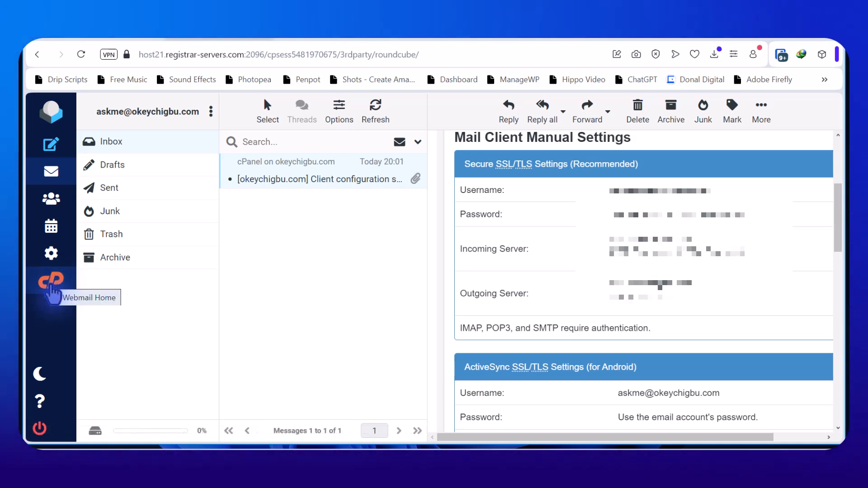
Go back to the Webmail home page and bring Manage Your Inbox's Forwarders option into view
click(51, 284)
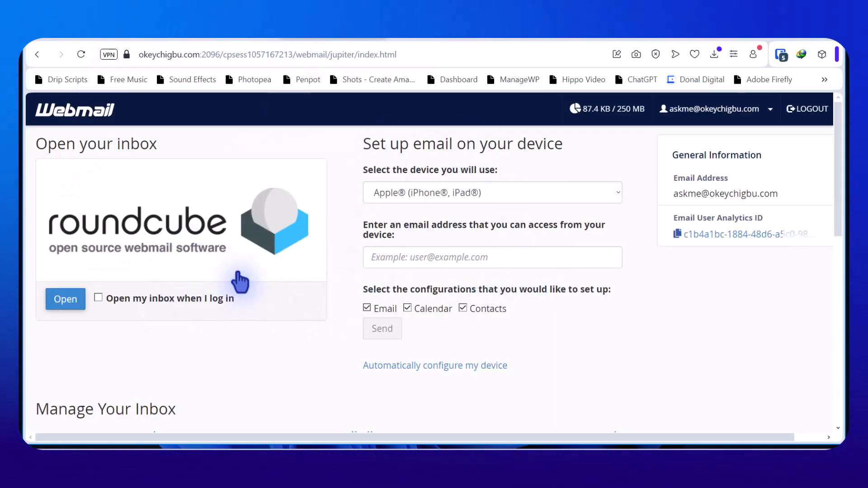
scroll(295, 302, down, 4)
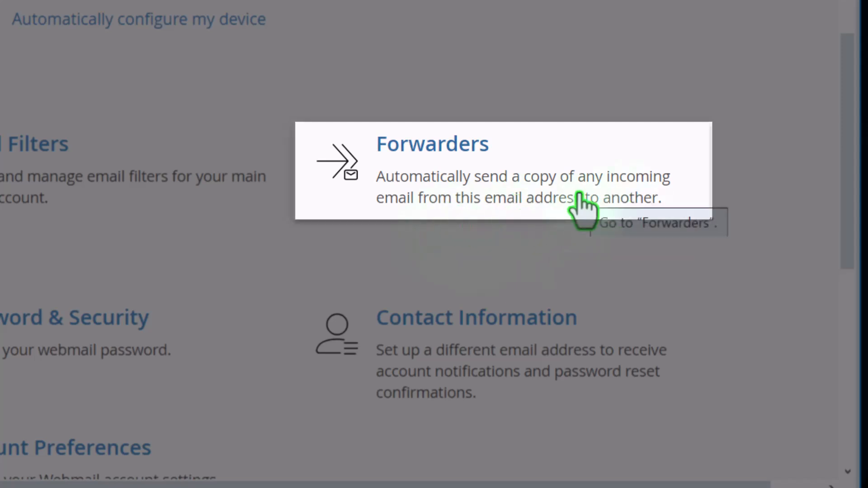
Open the Forwarders page, which shows no forwarders for the account yet
click(500, 166)
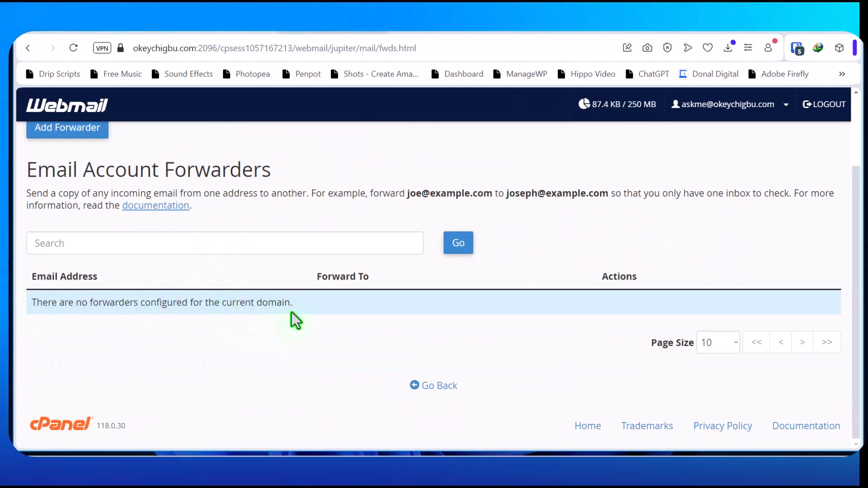
scroll(293, 312, up, 2)
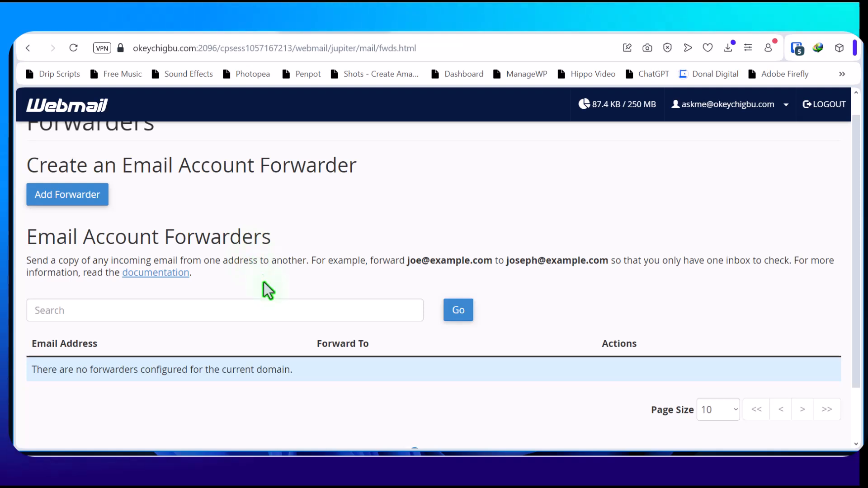
Add a forwarder that copies the new mailbox's mail to the suggested destination address
click(68, 199)
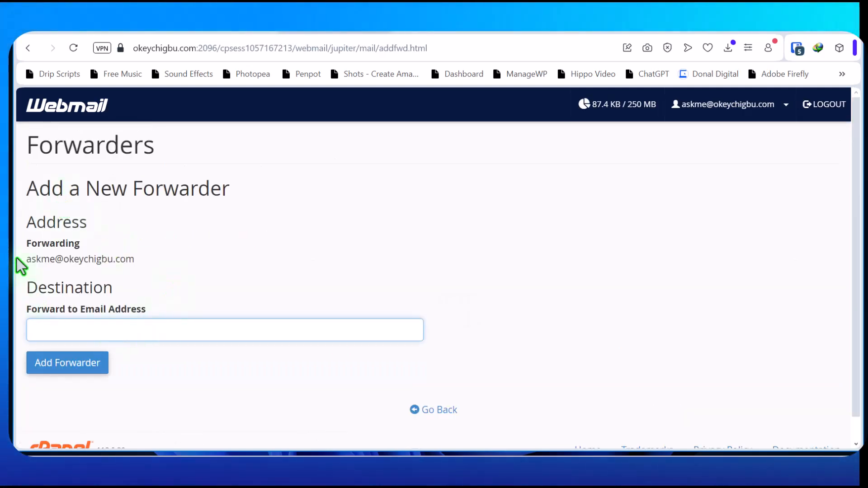
drag(27, 259, 58, 259)
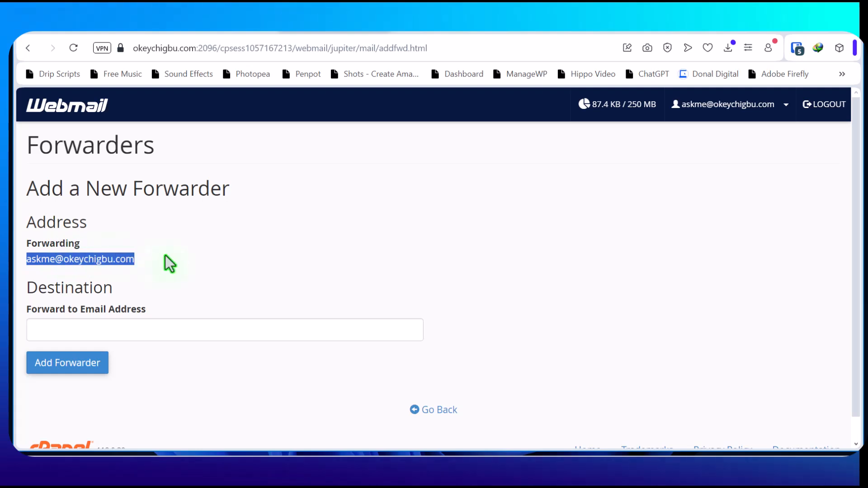
click(194, 334)
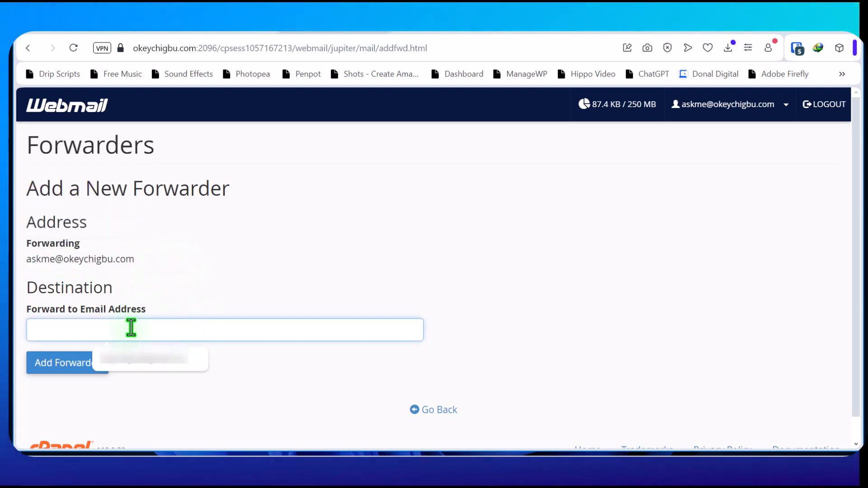
click(164, 360)
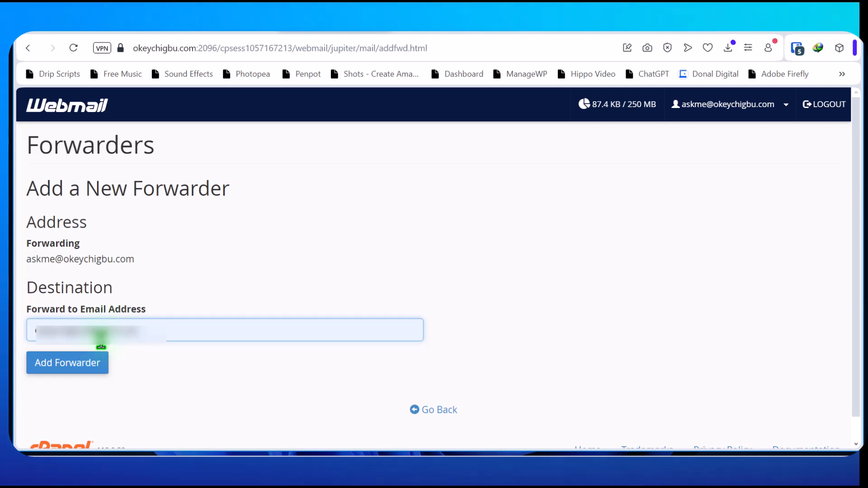
click(59, 367)
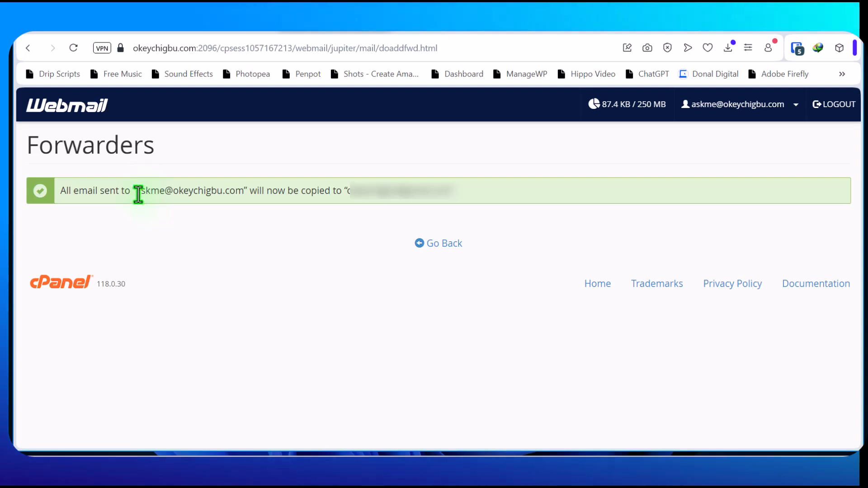
drag(135, 192, 244, 192)
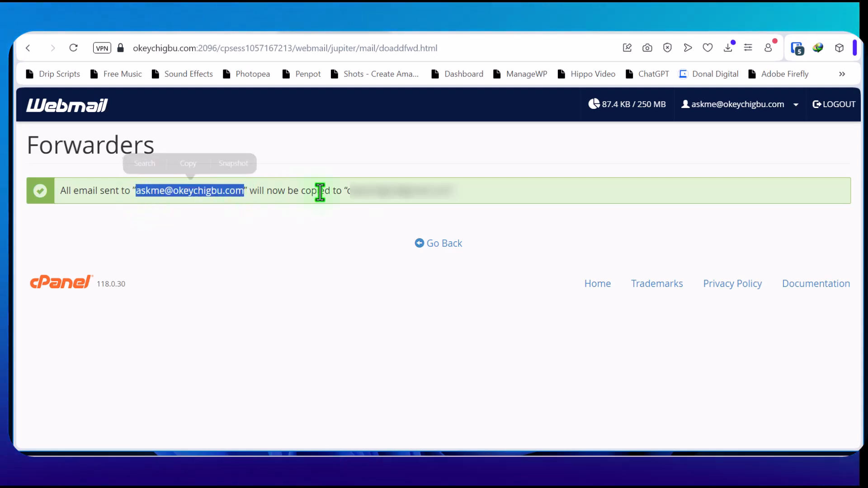
drag(347, 190, 453, 199)
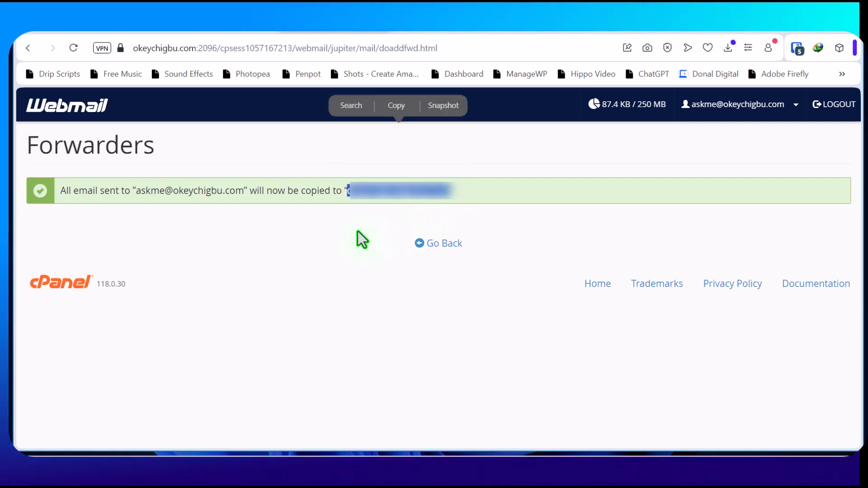
click(293, 290)
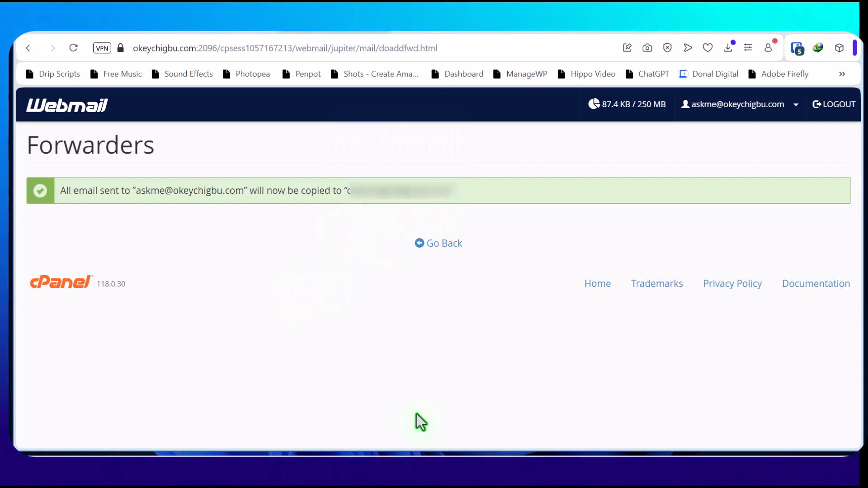